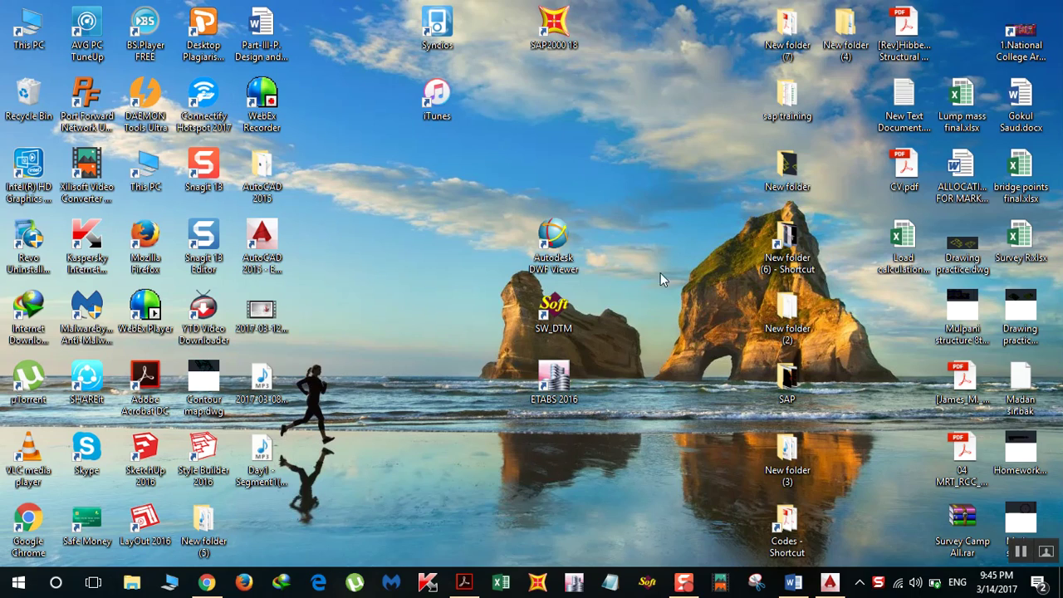
Step: Restore Drawing1.dwg in AutoCAD and pan to show the whole first floor plan
click(830, 582)
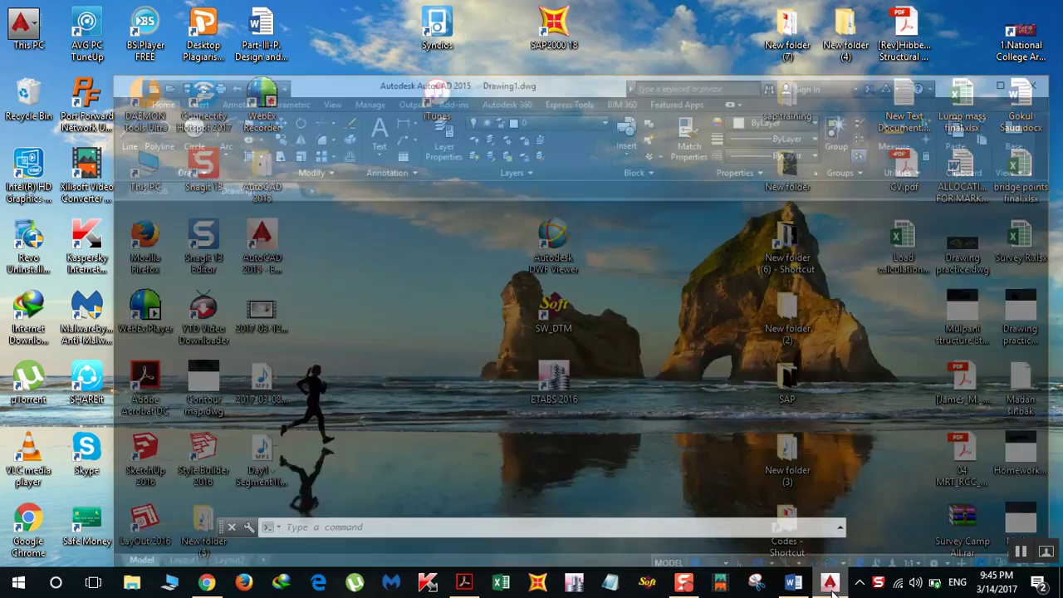
scroll(394, 358, down, 4)
drag(394, 358, 692, 380)
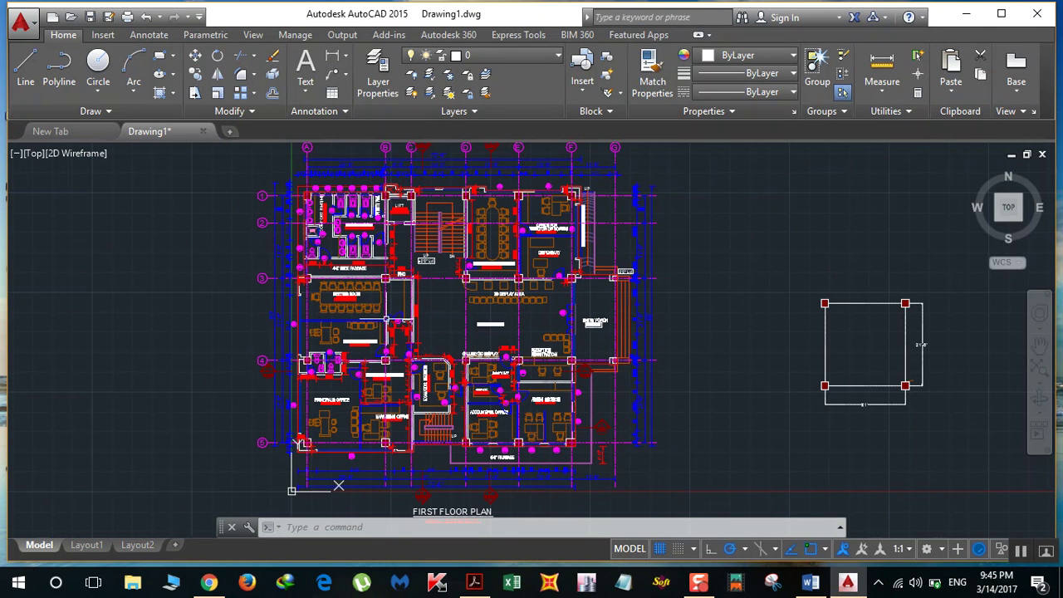
scroll(337, 317, up, 2)
scroll(393, 333, down, 2)
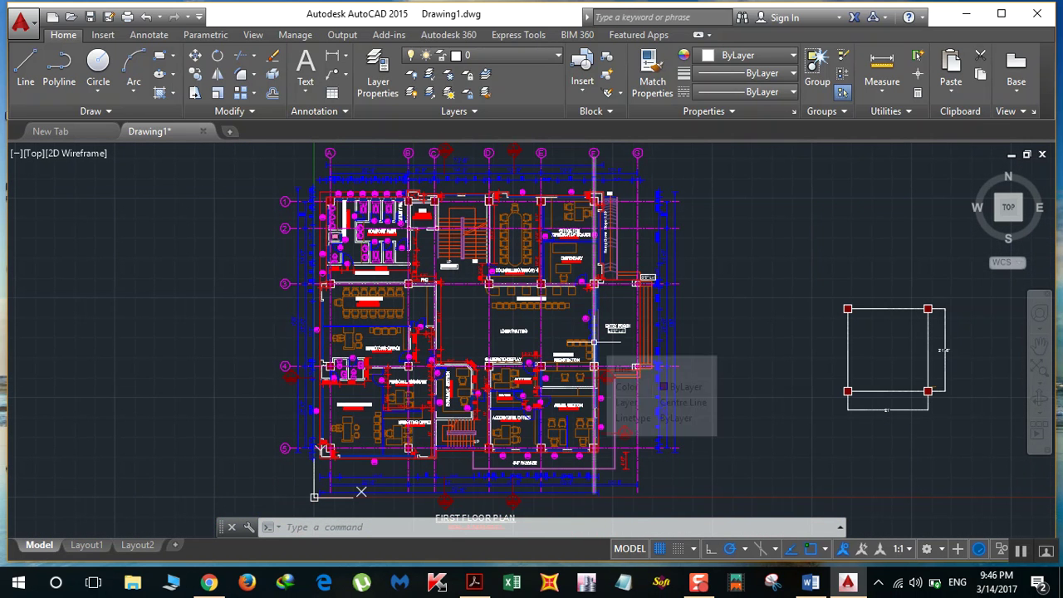
Step: Pan and zoom across the meeting room, director's office, lobby and accounts rooms
drag(595, 342, 688, 335)
scroll(414, 288, up, 4)
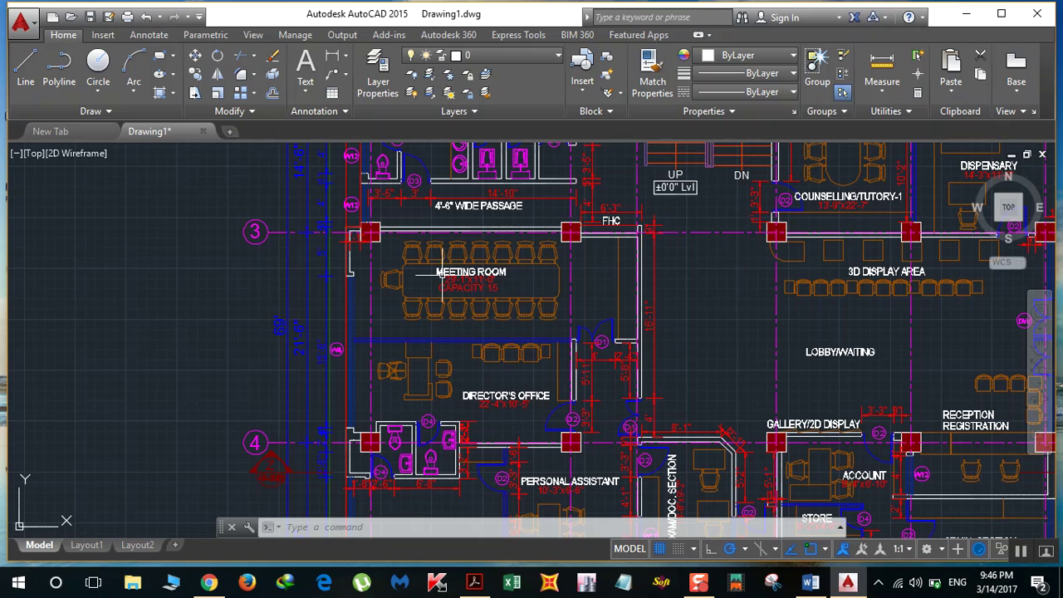
mouse_move(485, 297)
scroll(600, 311, up, 3)
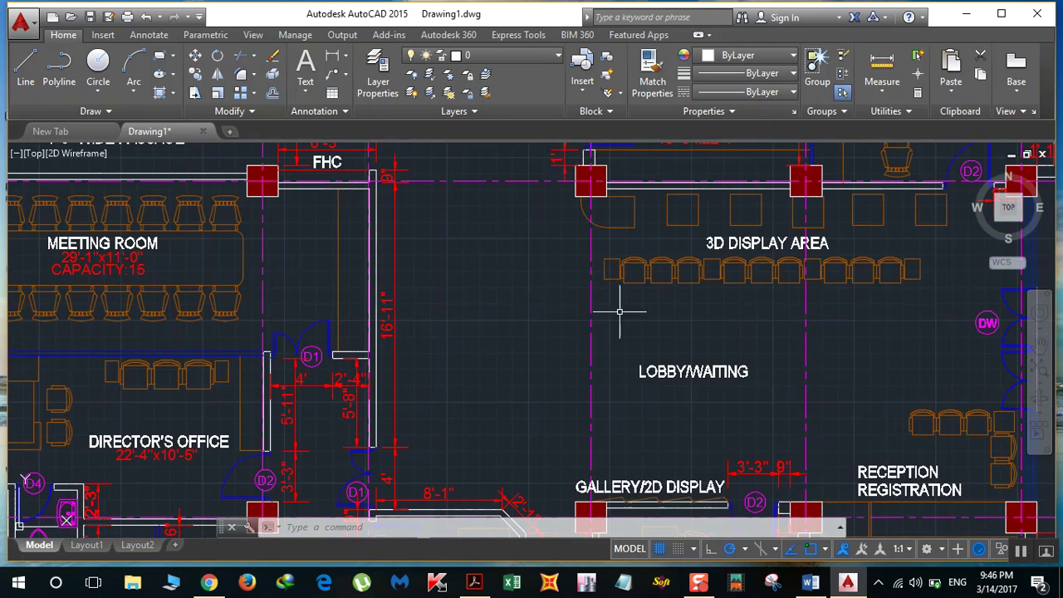
scroll(868, 316, down, 2)
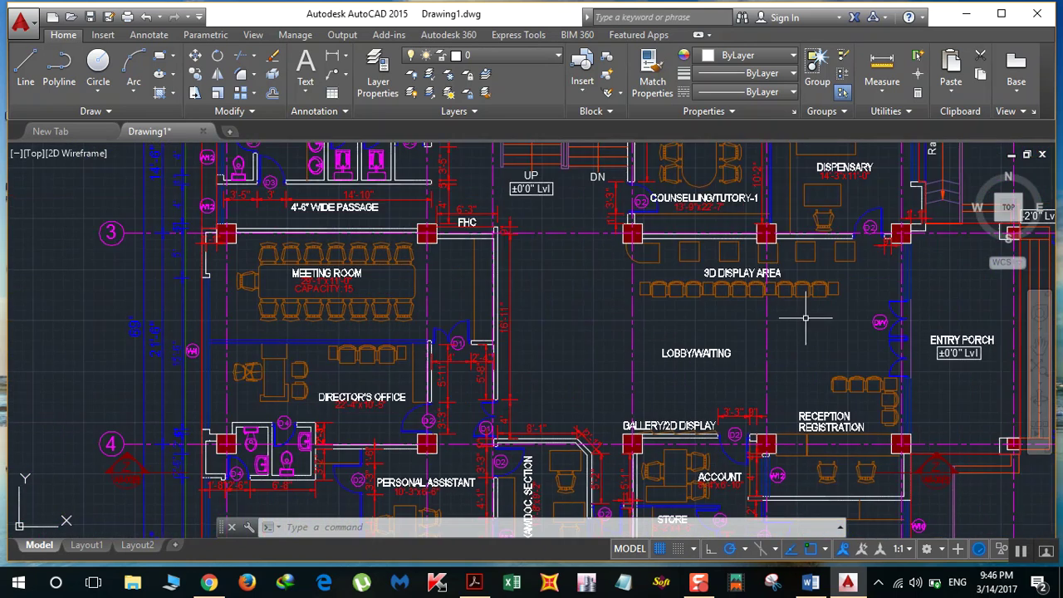
scroll(806, 317, down, 2)
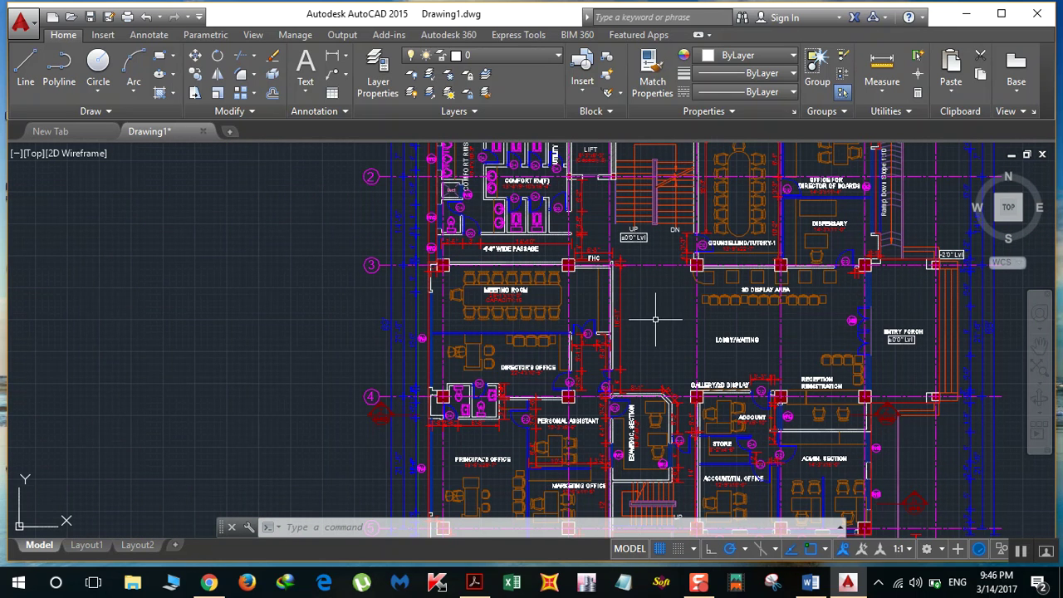
drag(657, 316, 630, 301)
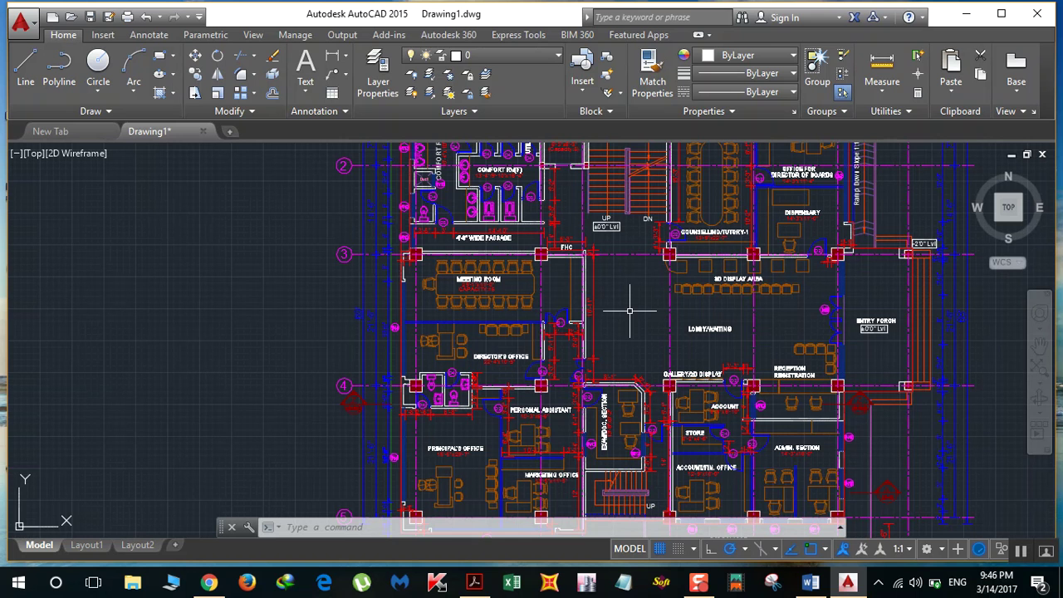
Step: Pan right and zoom in on the 21' by 21'-6" slab panel with its four corner columns
scroll(636, 321, down, 2)
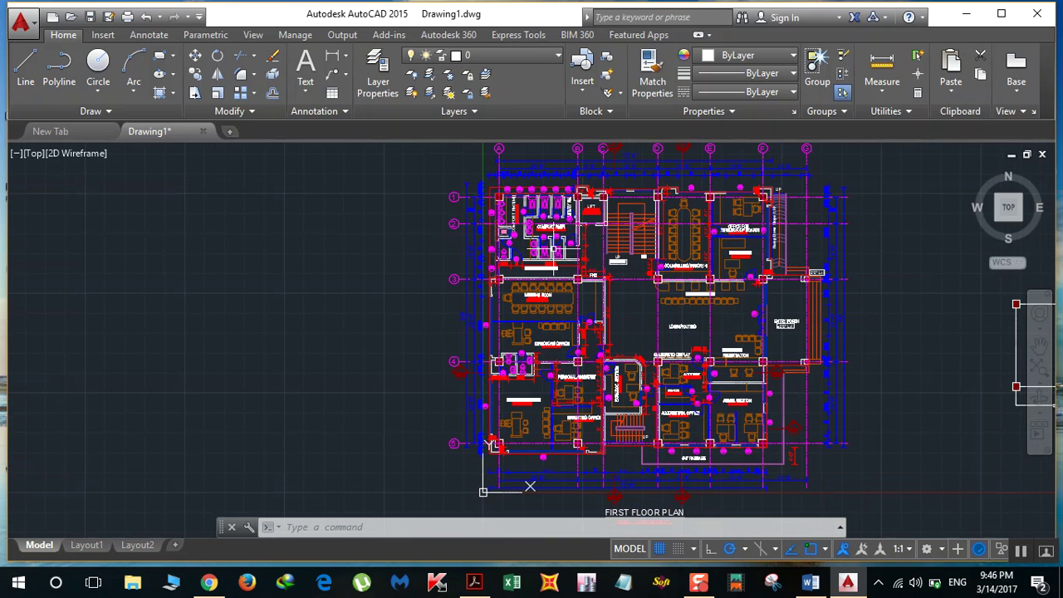
scroll(645, 333, up, 2)
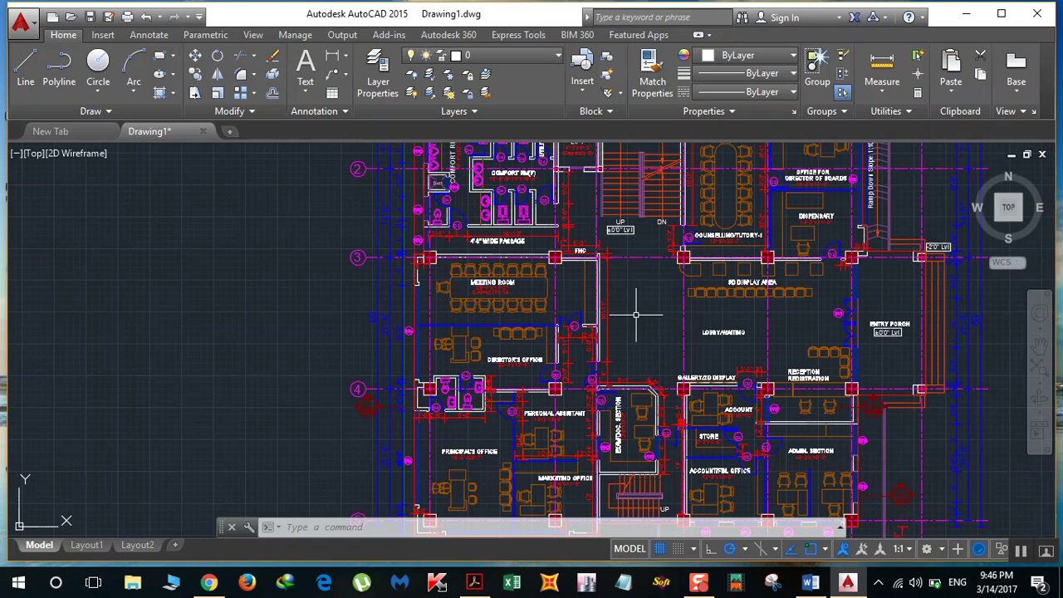
scroll(636, 314, down, 2)
drag(636, 314, 388, 305)
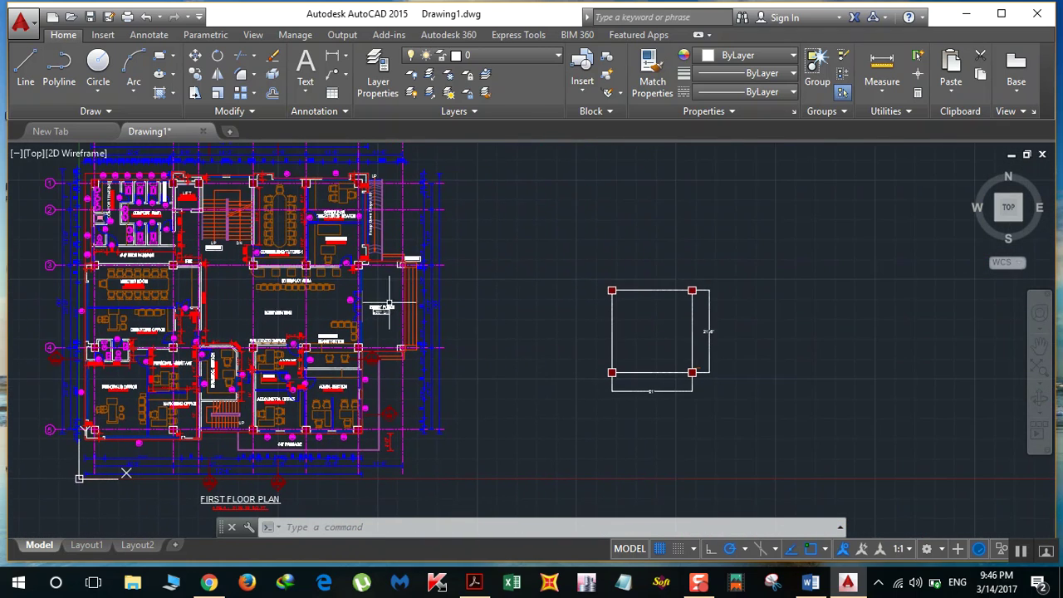
scroll(648, 367, up, 4)
drag(688, 373, 663, 373)
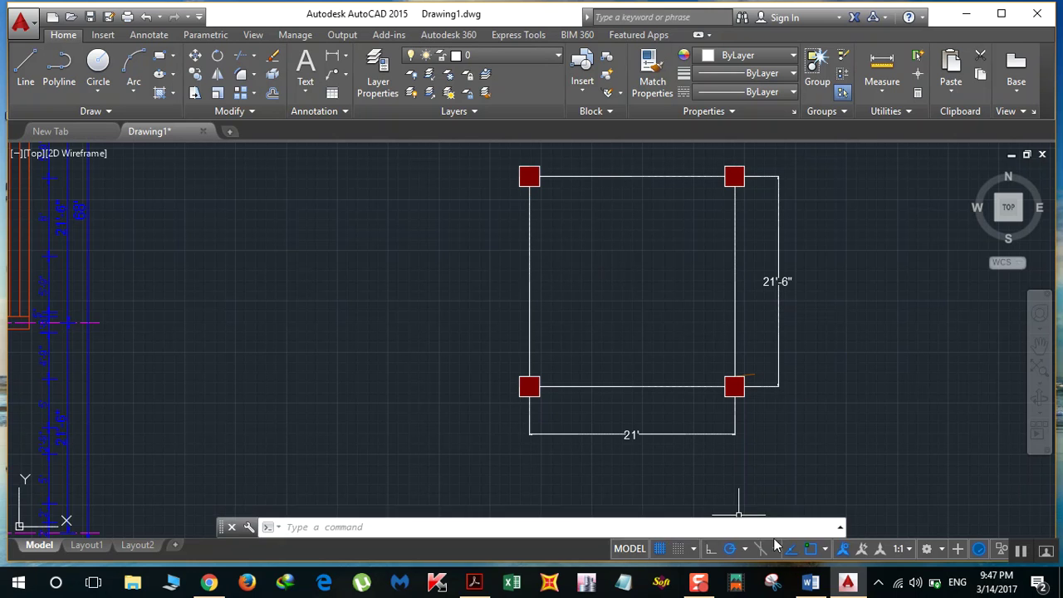
mouse_move(815, 592)
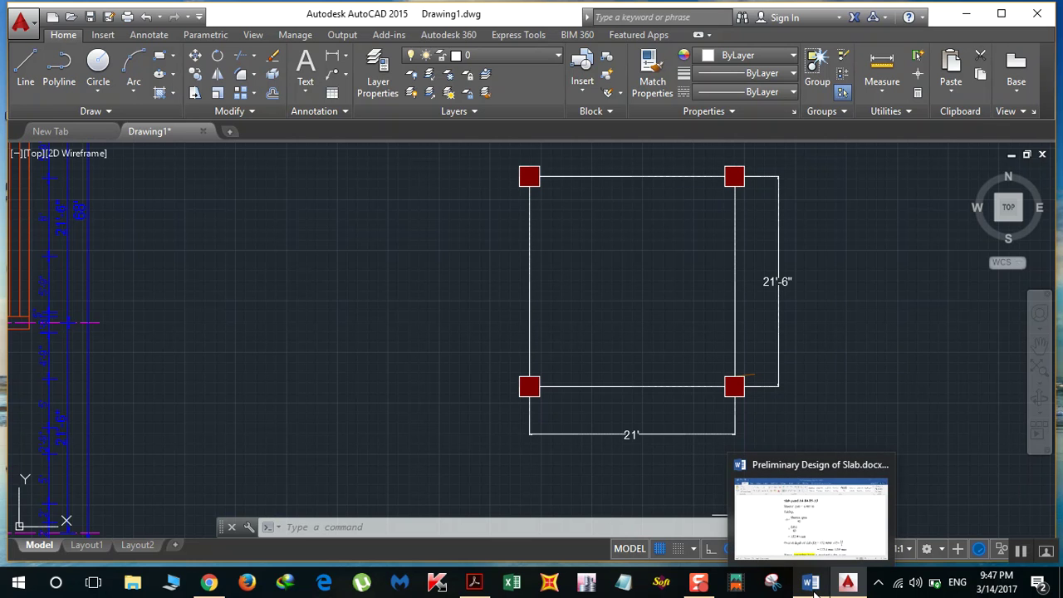
click(812, 586)
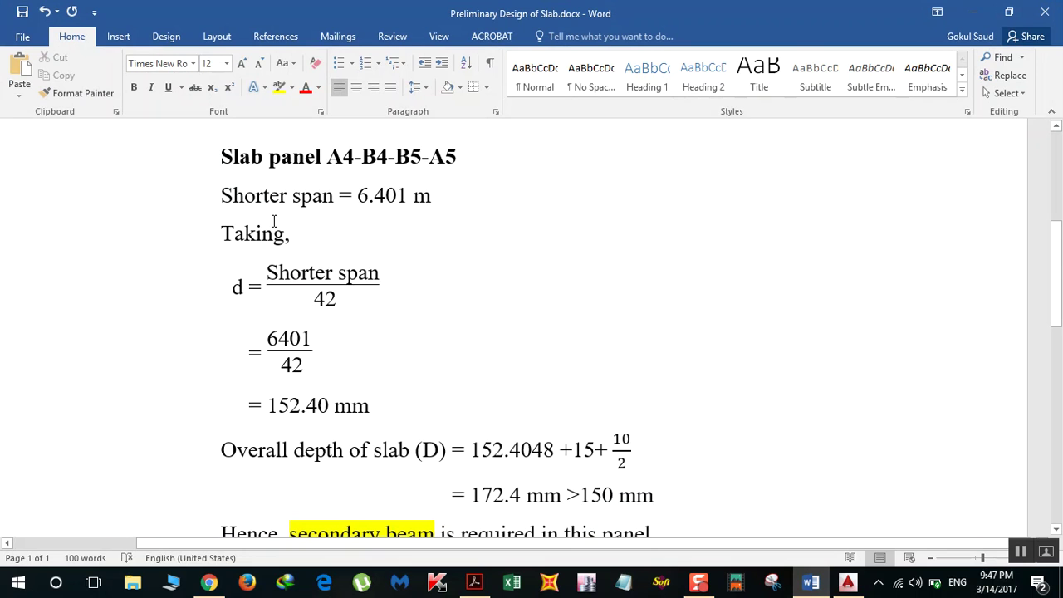
scroll(274, 221, up, 5)
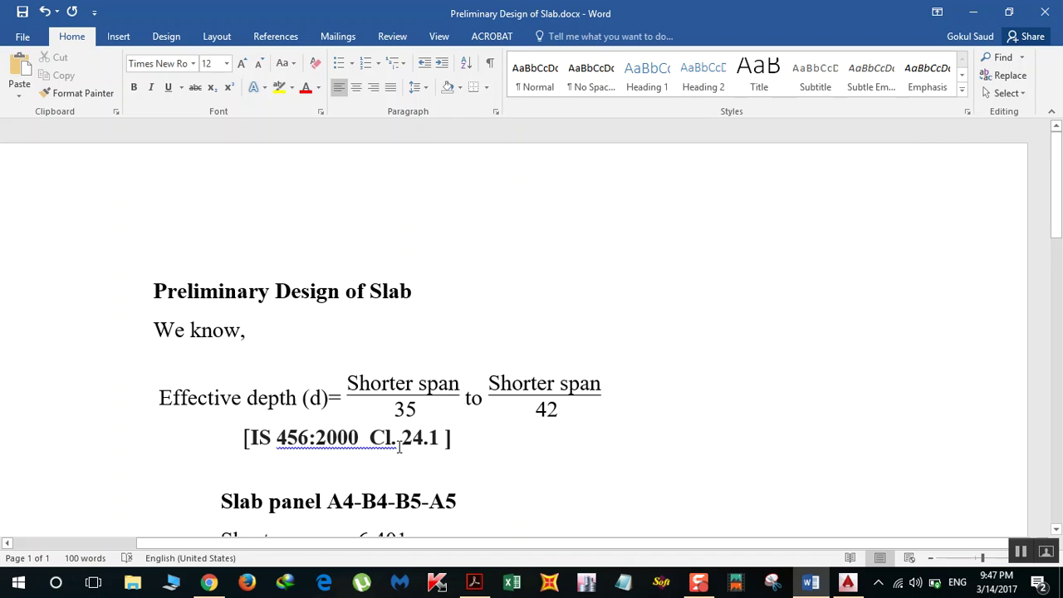
scroll(399, 446, down, 5)
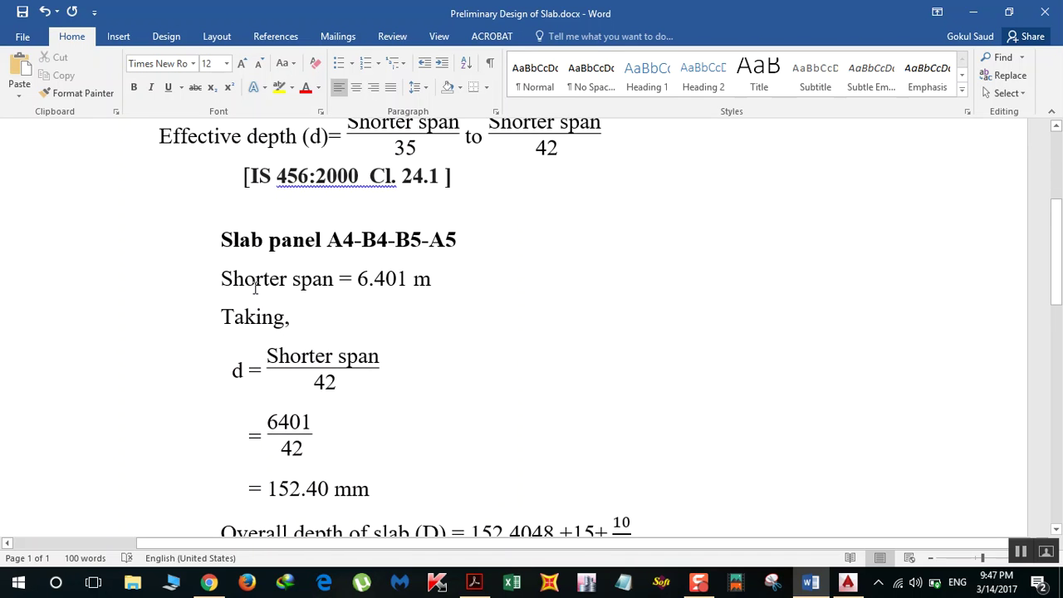
click(847, 584)
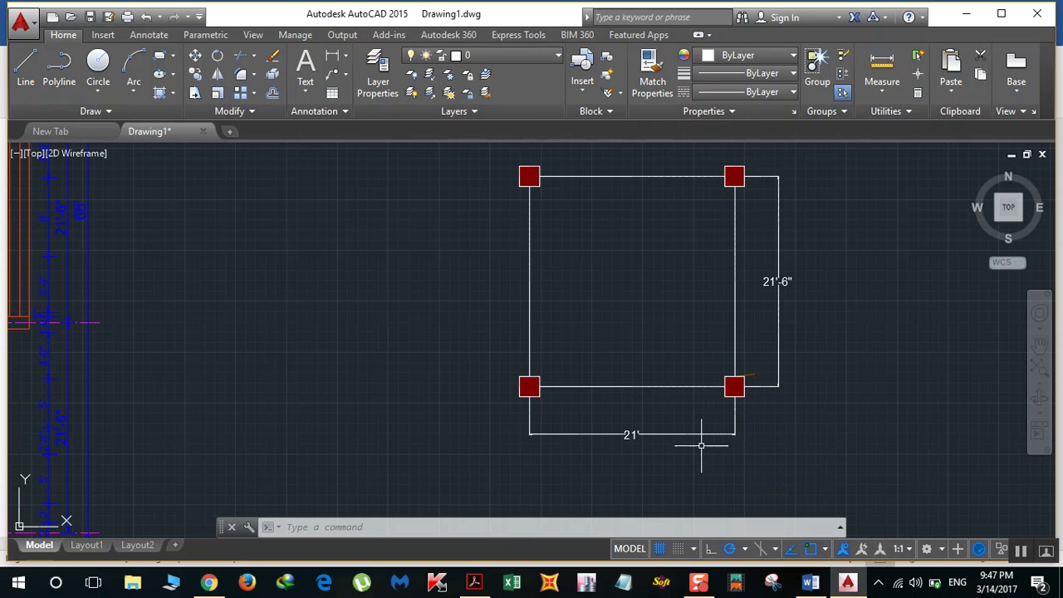
click(807, 581)
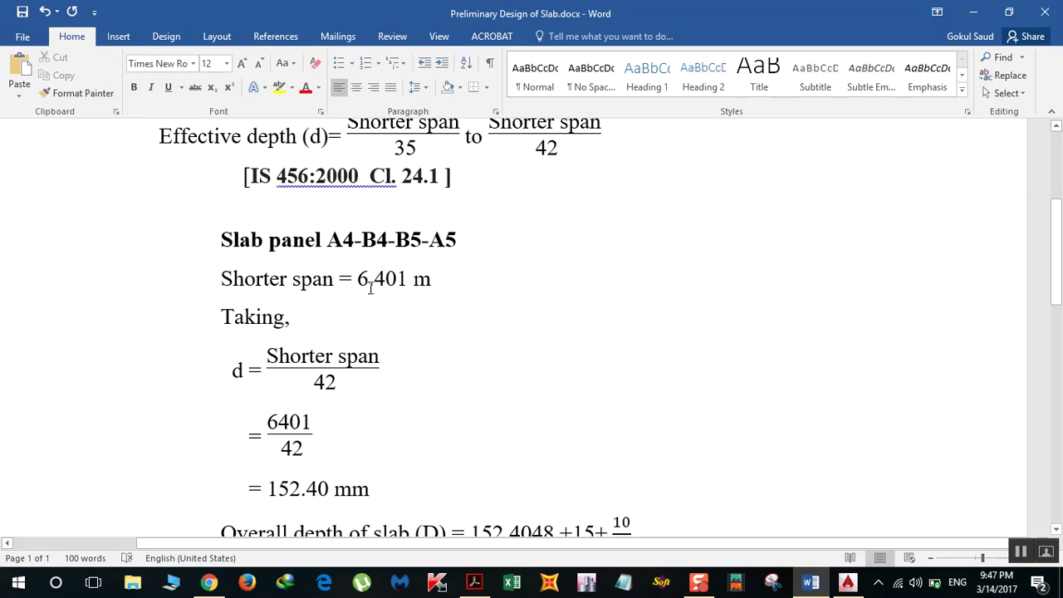
scroll(451, 318, down, 3)
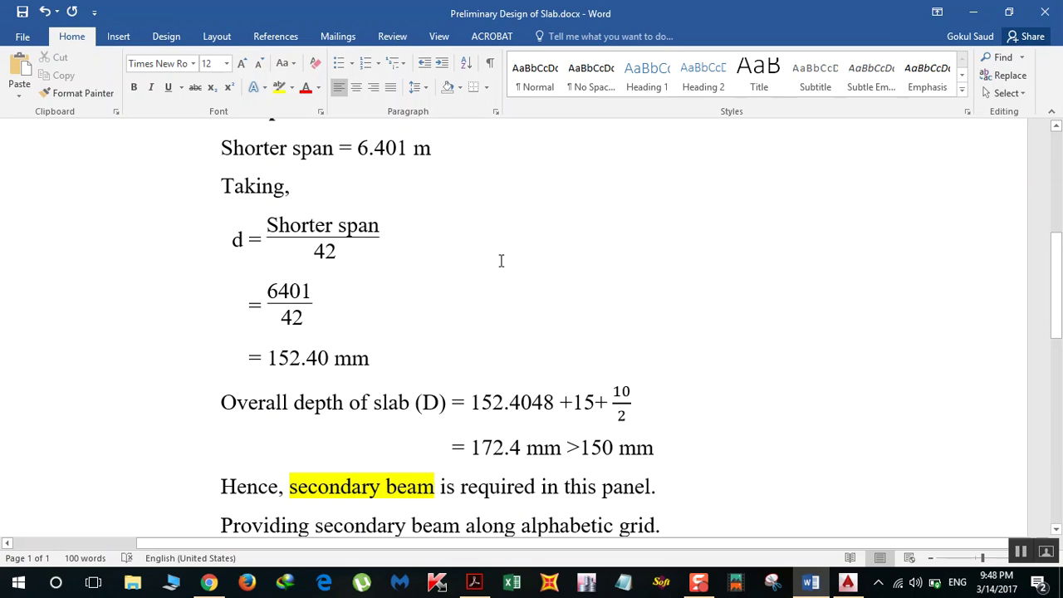
scroll(500, 261, up, 4)
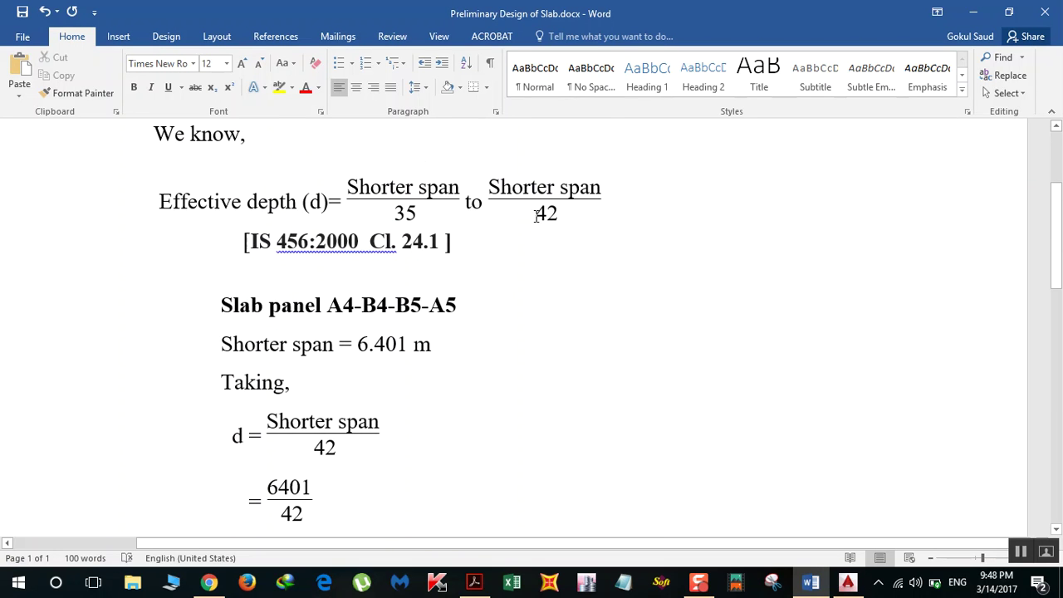
scroll(527, 357, down, 3)
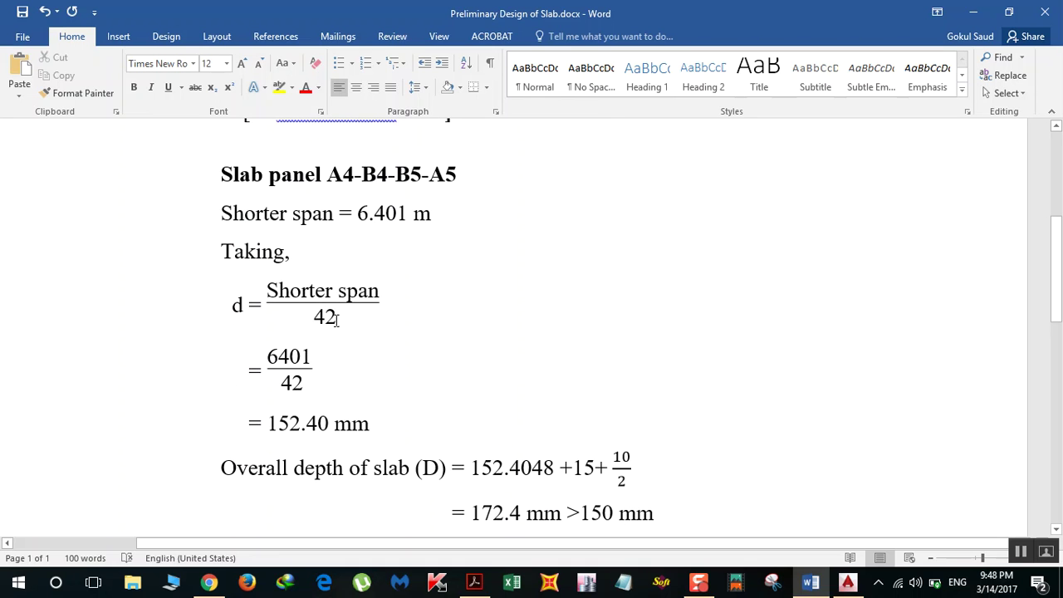
scroll(338, 328, down, 1)
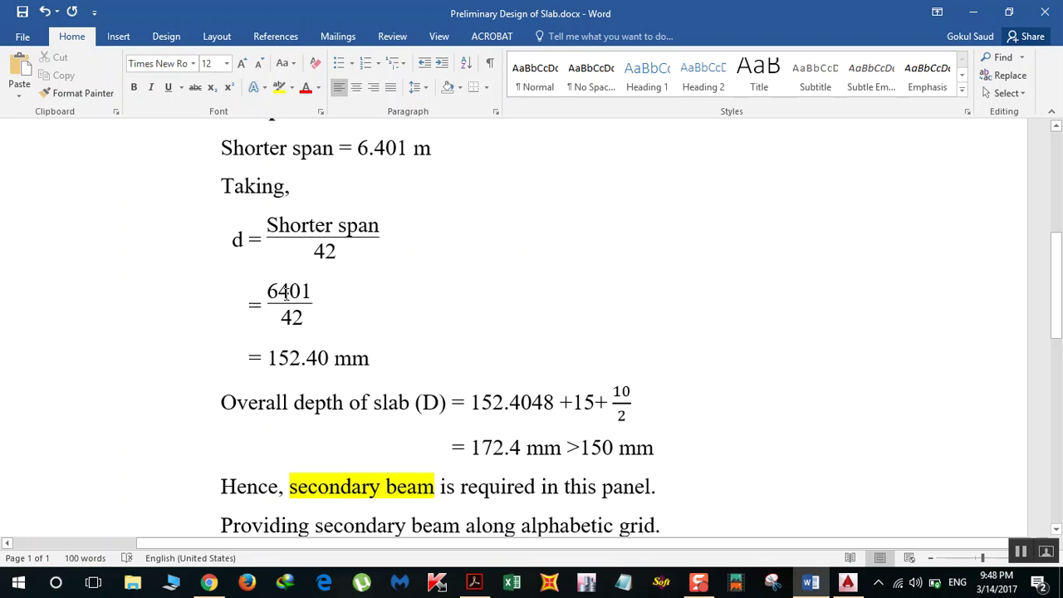
scroll(327, 302, down, 1)
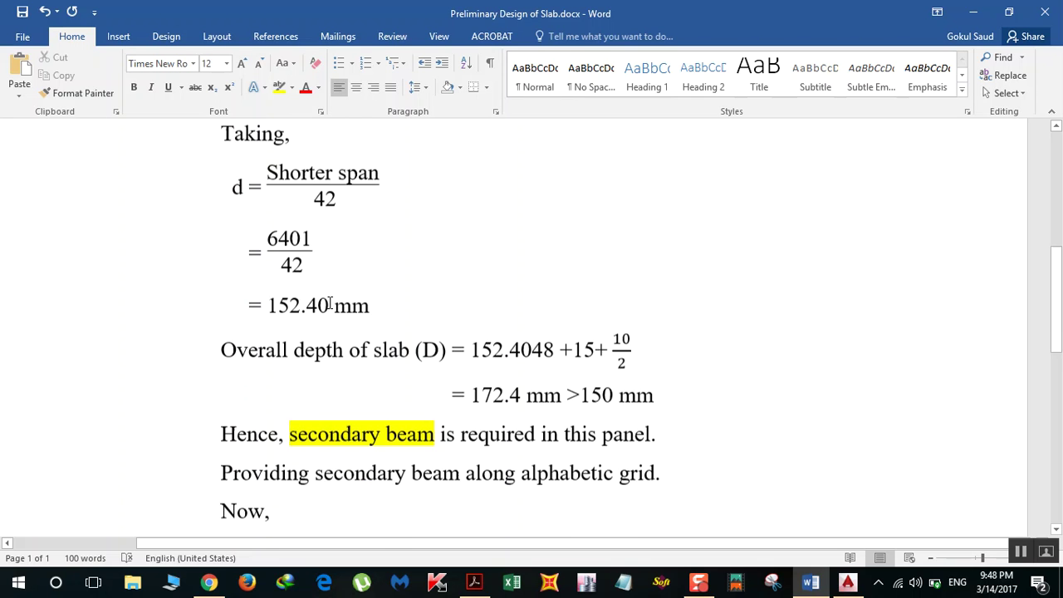
drag(397, 297, 267, 294)
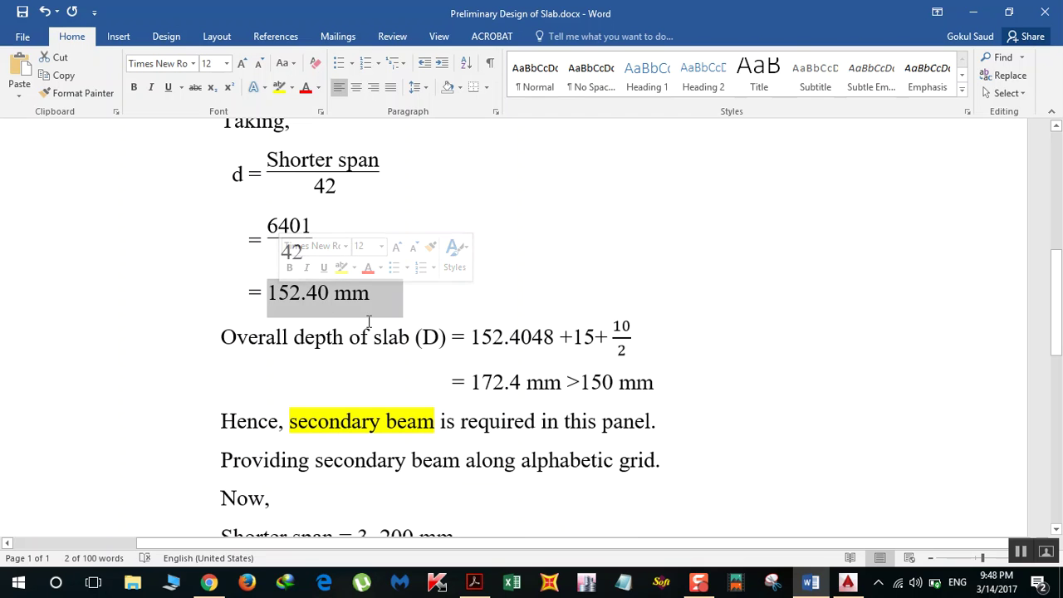
scroll(375, 328, down, 1)
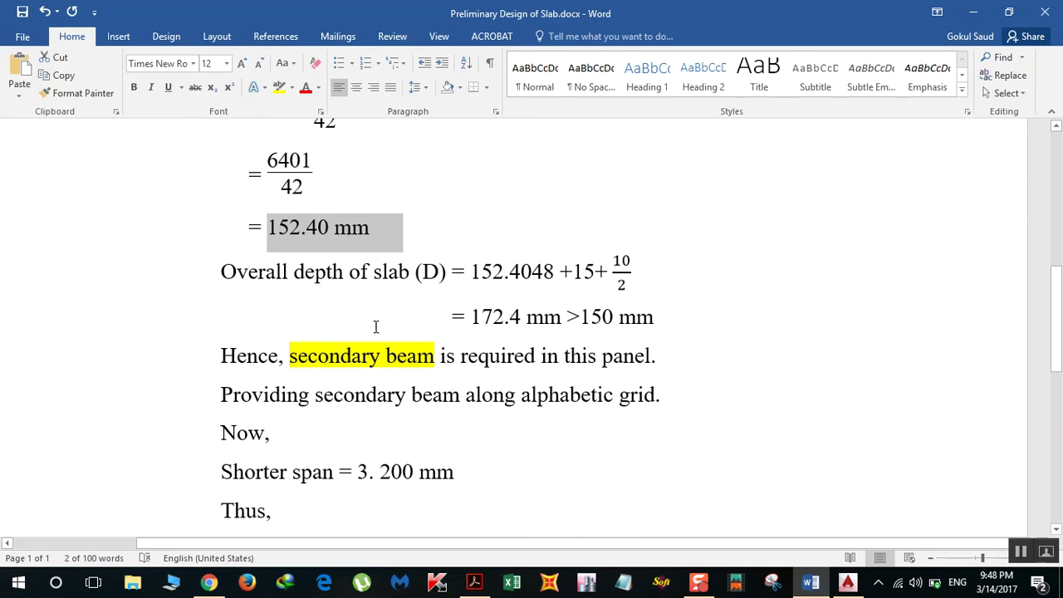
click(408, 311)
scroll(360, 296, up, 3)
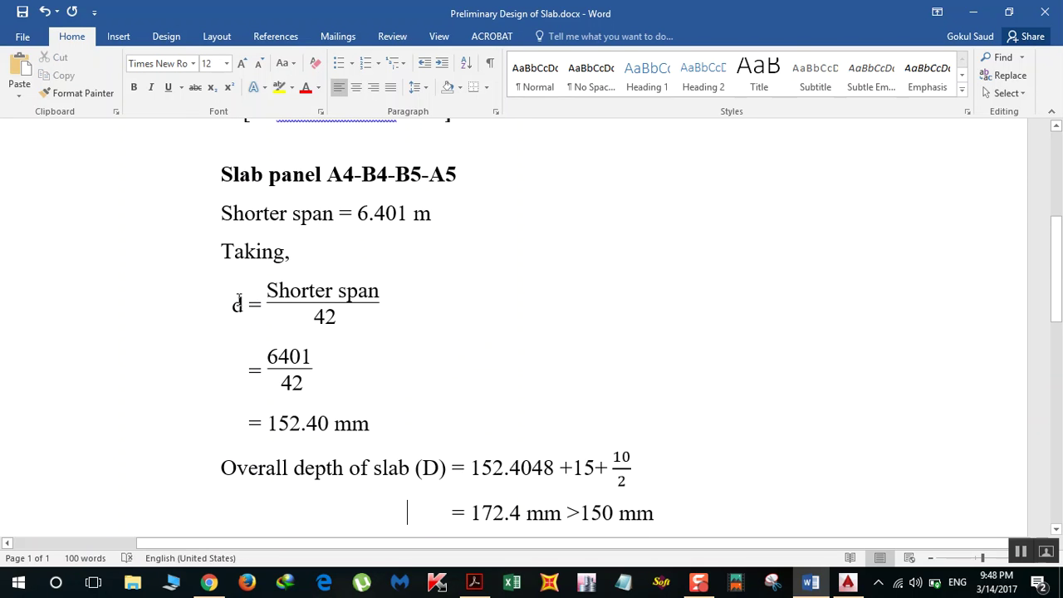
scroll(241, 308, down, 3)
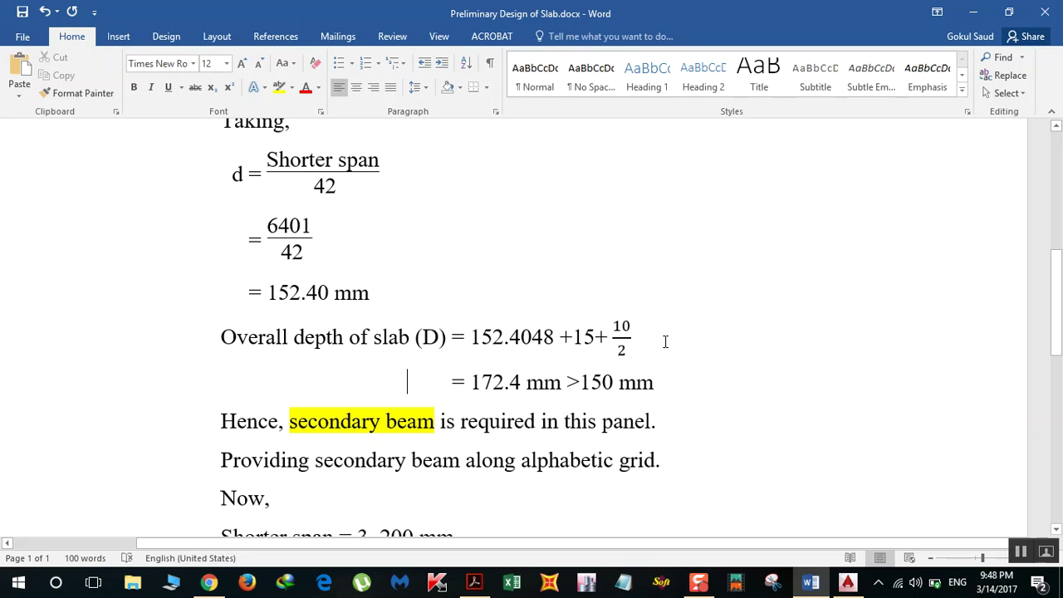
Step: Highlight the 172.4 overall depth value in Word, then switch to the AutoCAD drawing
scroll(666, 342, down, 2)
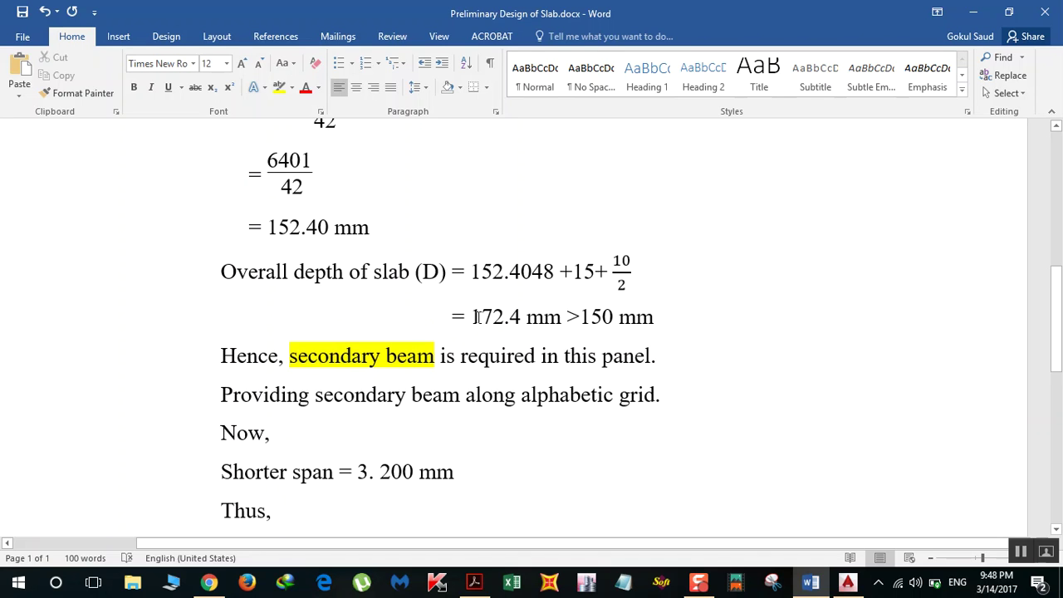
double_click(482, 318)
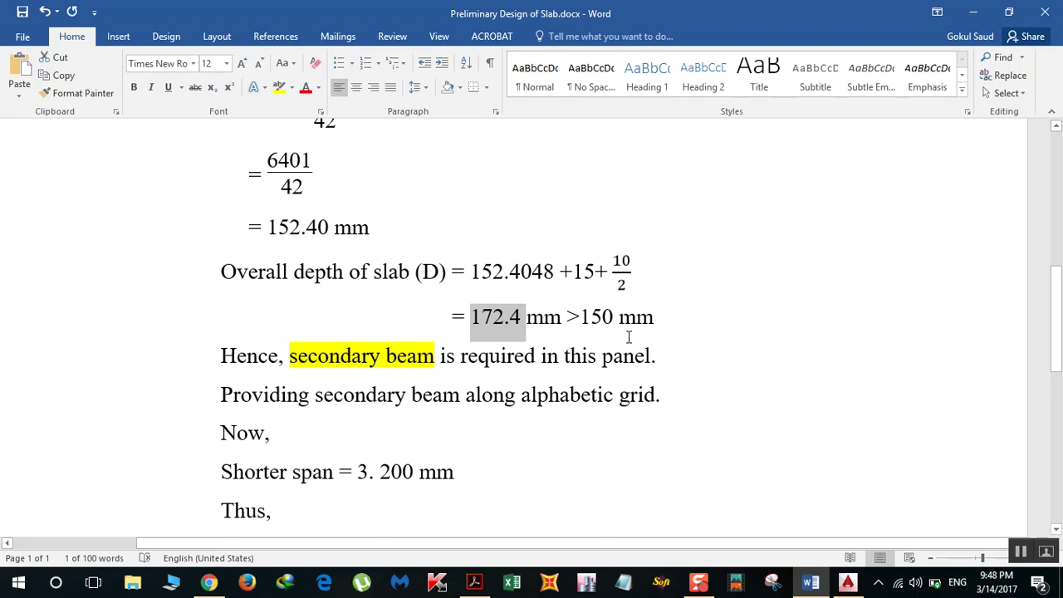
scroll(631, 335, down, 1)
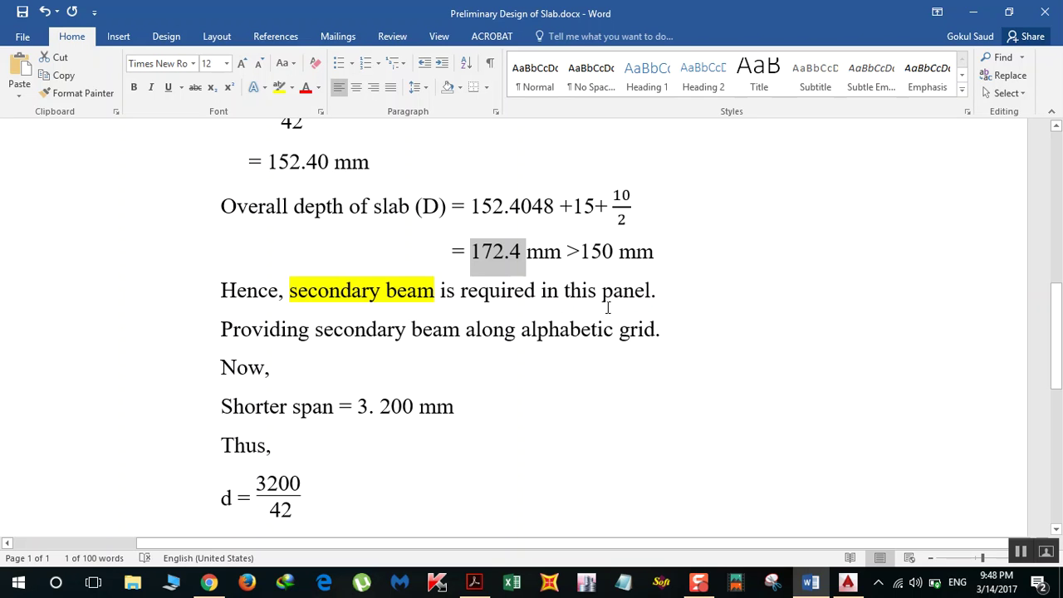
key(alt+Tab)
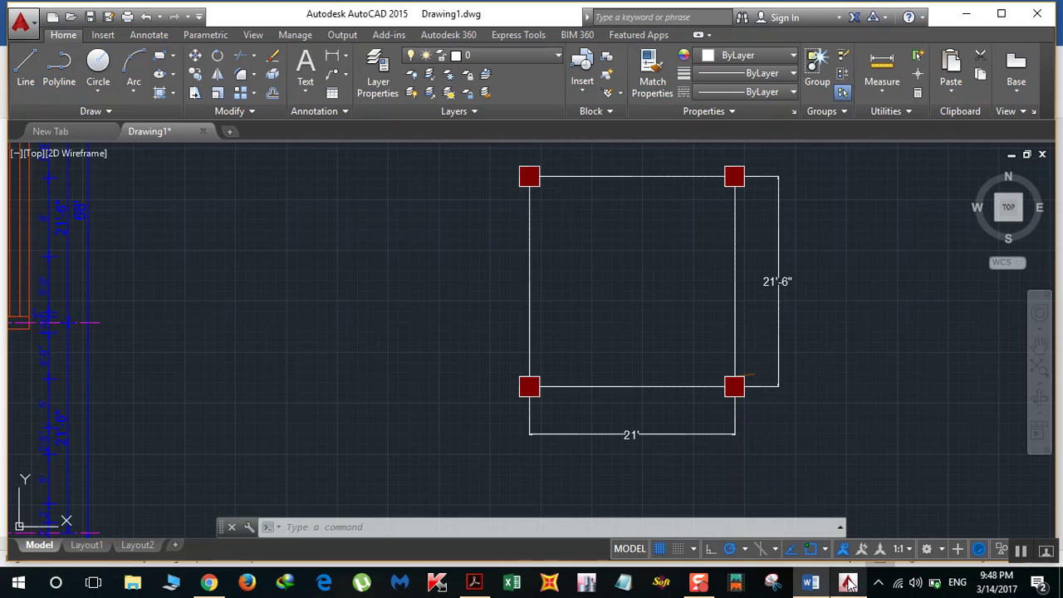
Step: Draw a vertical secondary-beam line from the panel's top-edge midpoint to its bottom edge, then return to Word
click(31, 87)
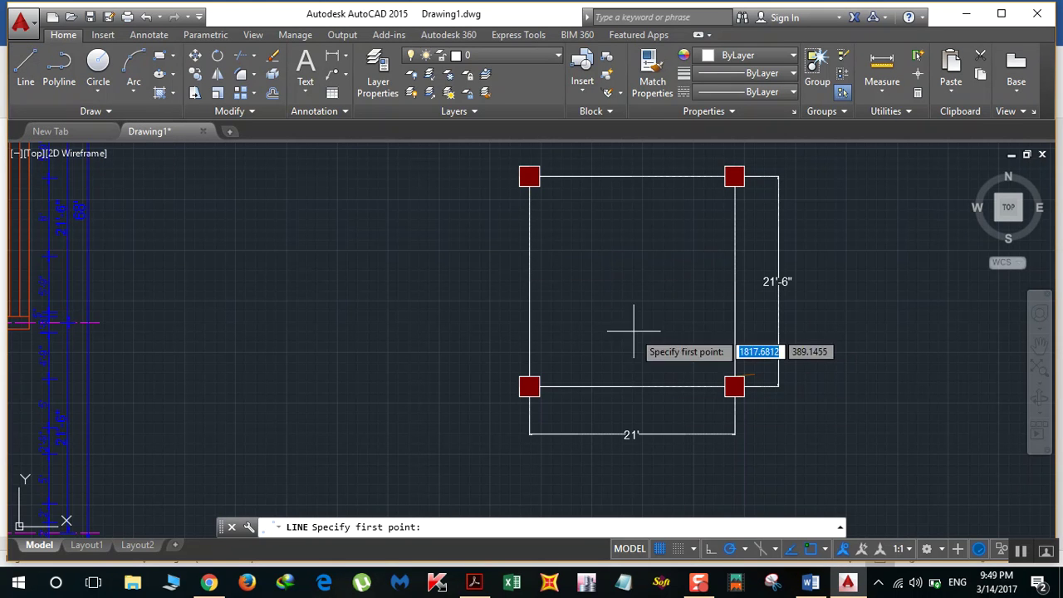
shift+right_click(592, 286)
click(636, 317)
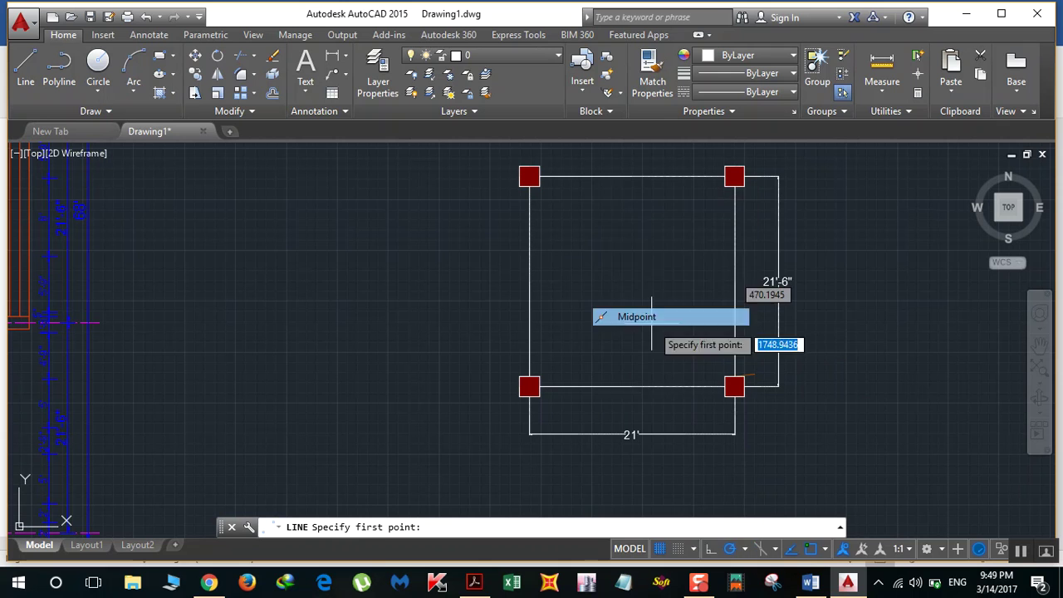
click(632, 177)
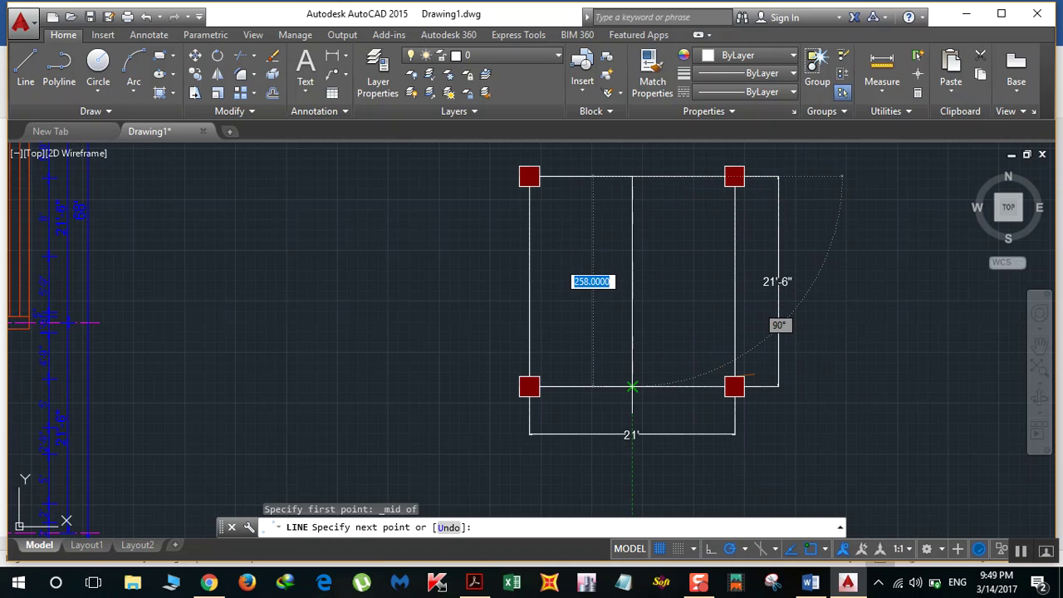
click(631, 387)
key(Return)
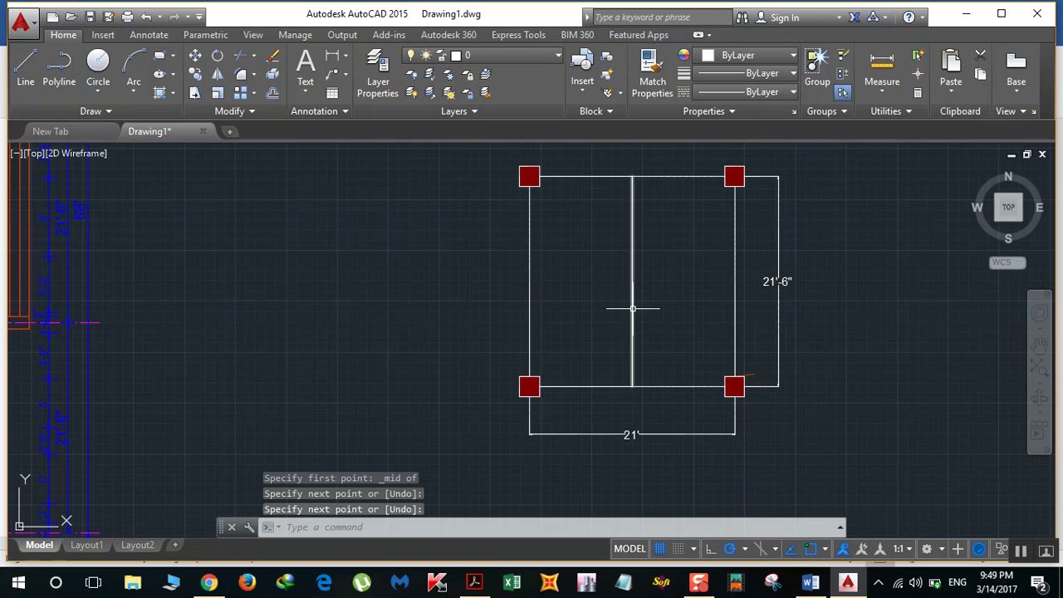
mouse_move(632, 300)
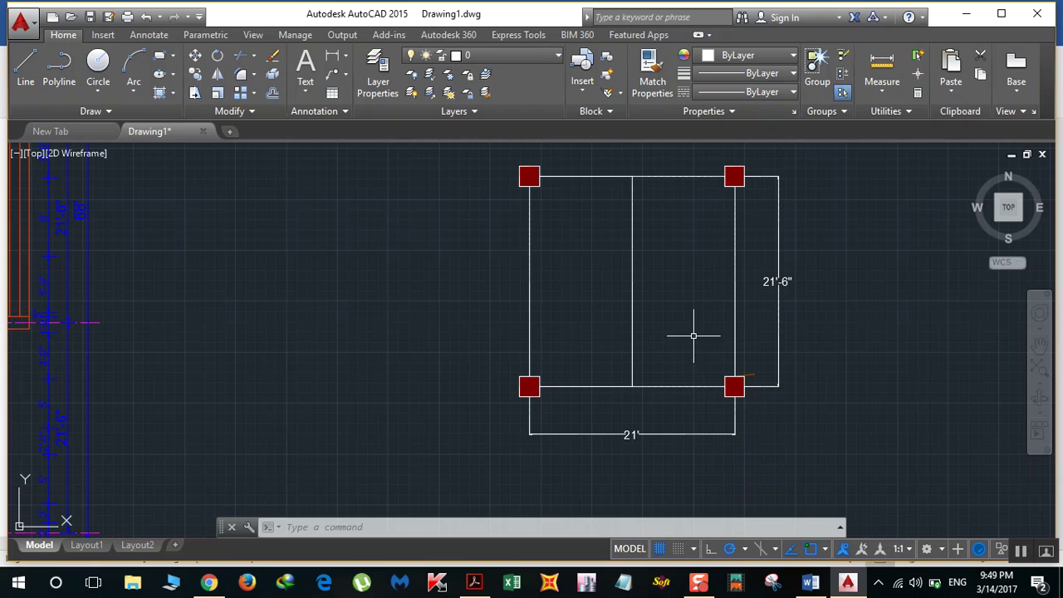
click(811, 583)
scroll(493, 373, down, 3)
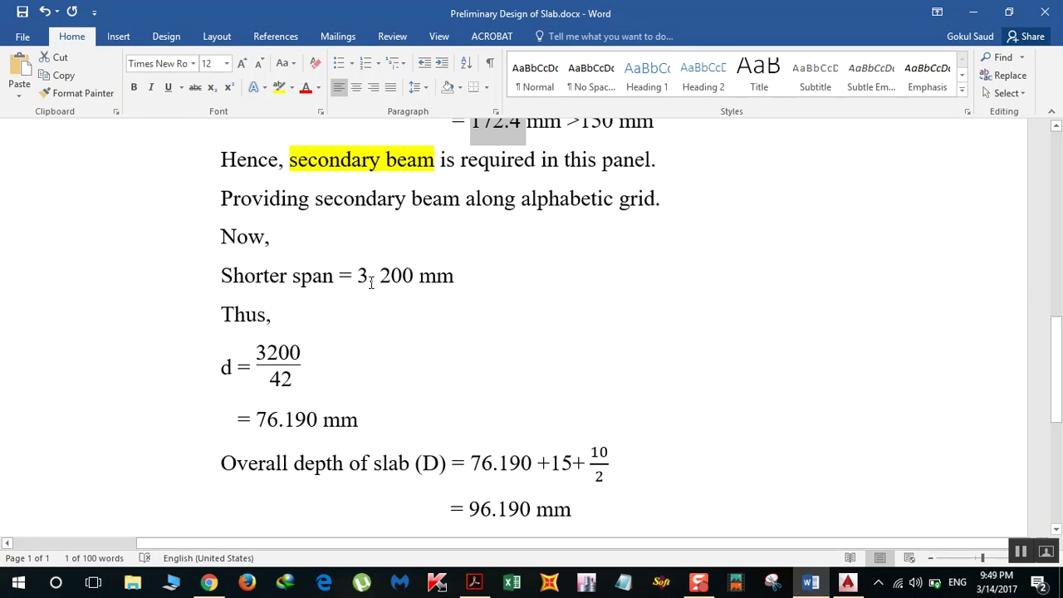
scroll(374, 292, up, 3)
scroll(375, 292, up, 6)
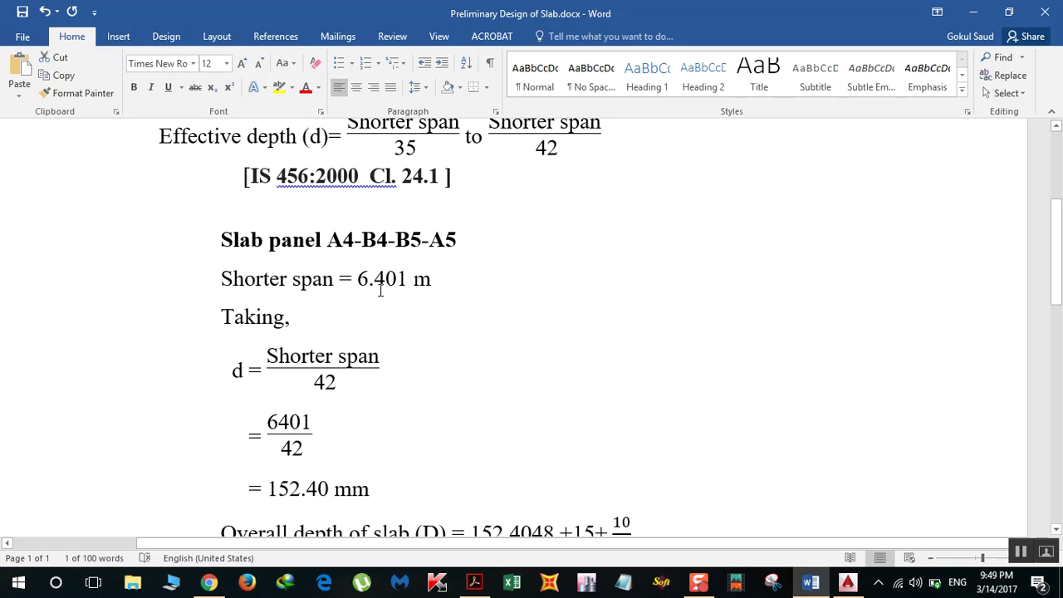
scroll(381, 289, down, 9)
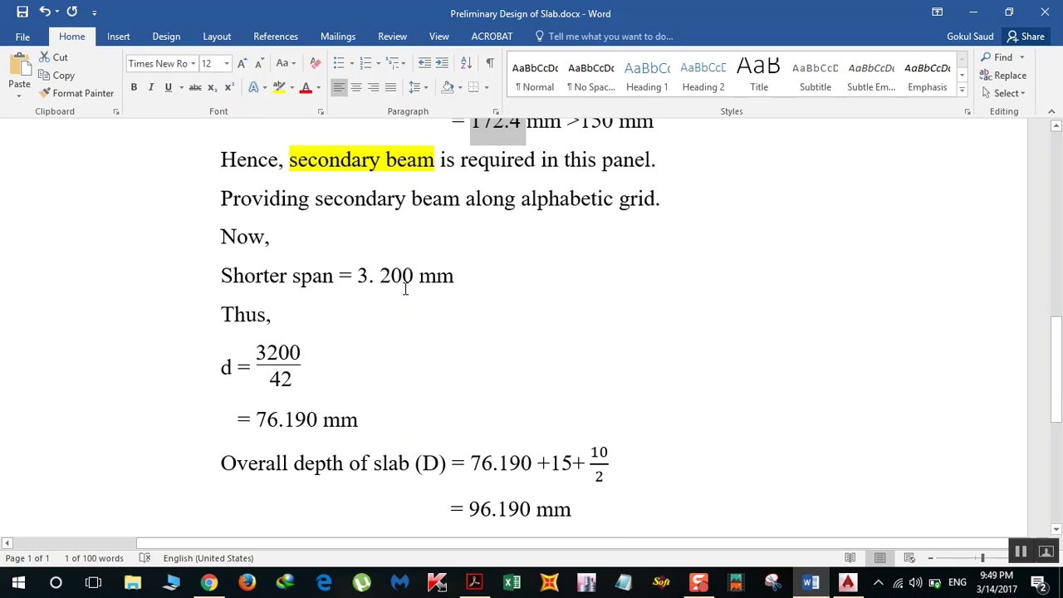
scroll(507, 297, down, 1)
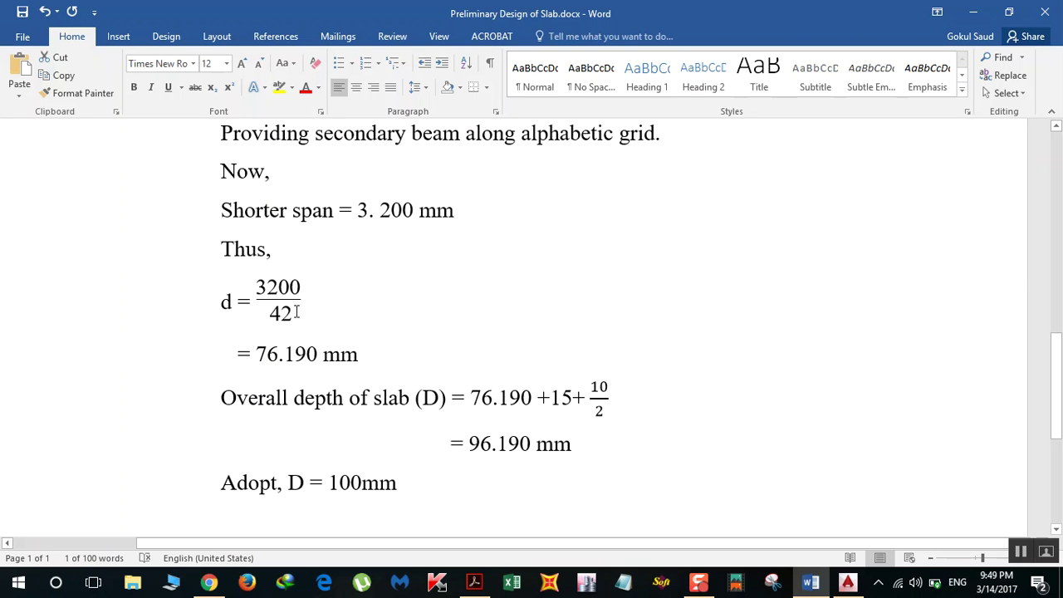
scroll(385, 321, down, 2)
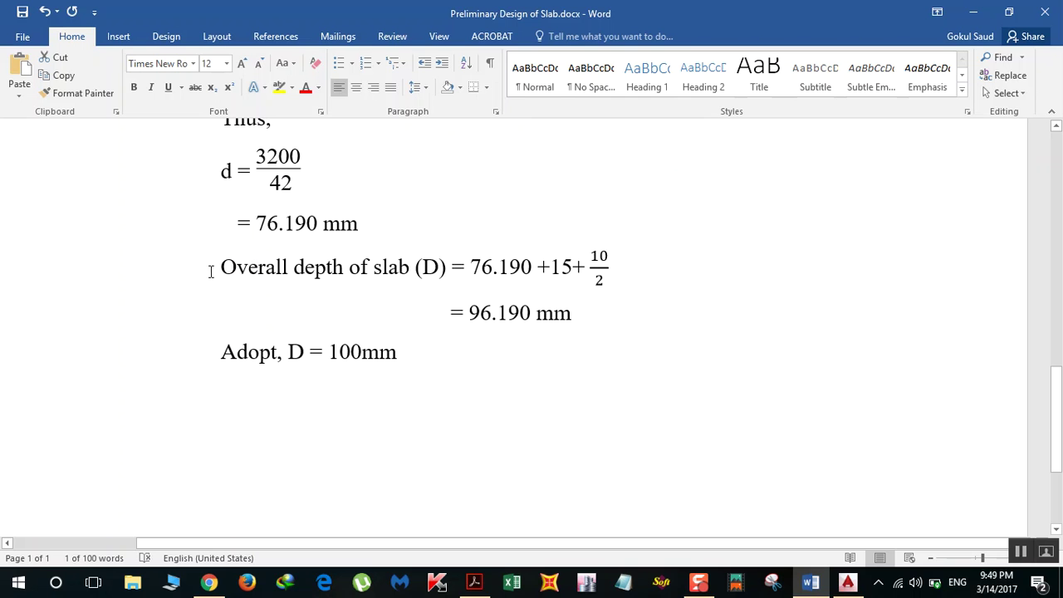
drag(210, 271, 442, 269)
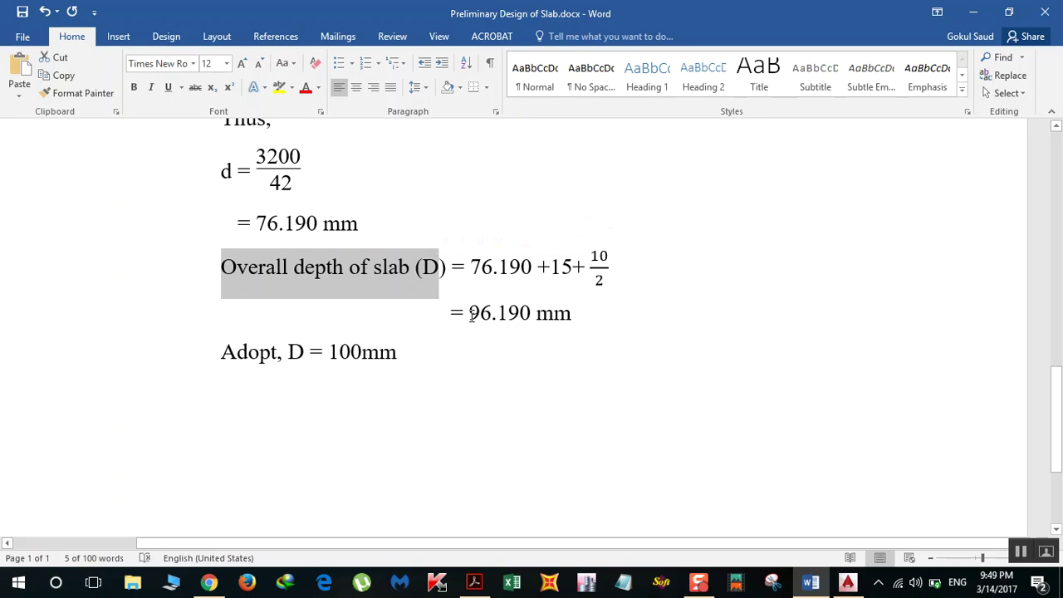
drag(470, 314, 521, 316)
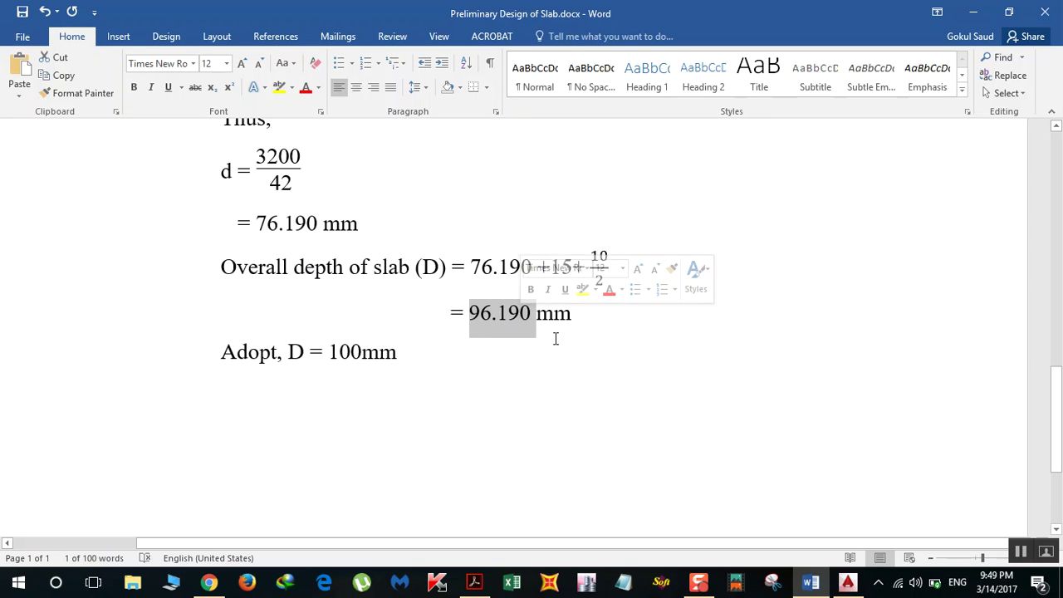
scroll(432, 324, down, 3)
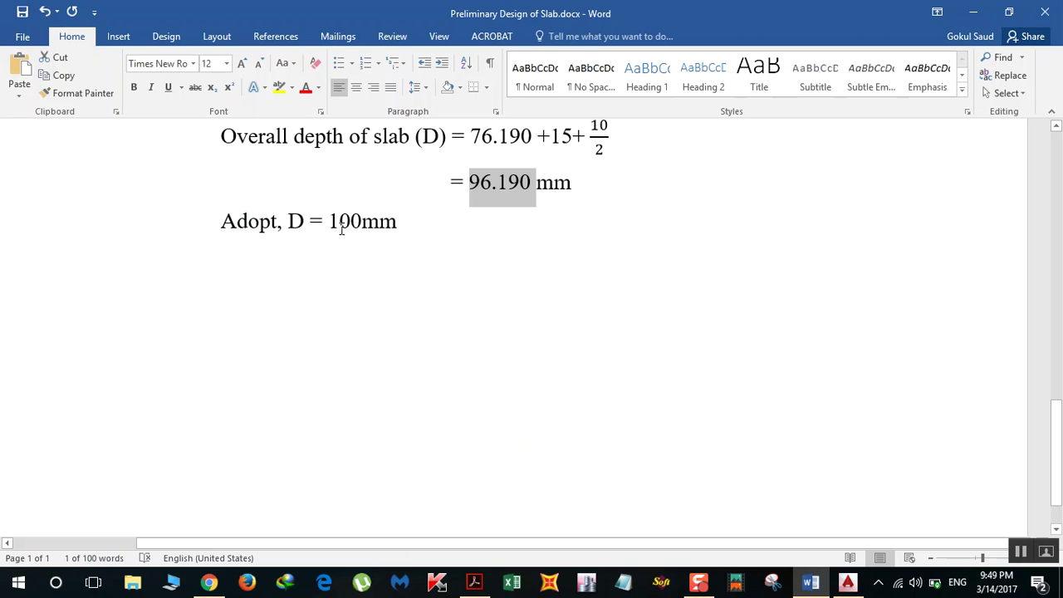